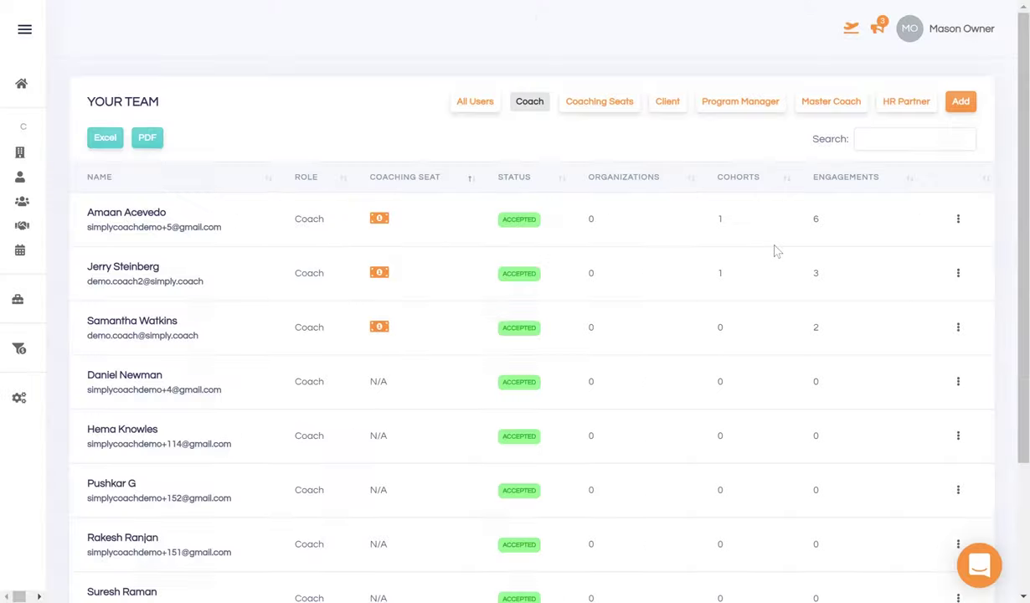
# Filter the team to Master Coach and review the sole master coach's access list.
pyautogui.scroll(-3, 777, 251)
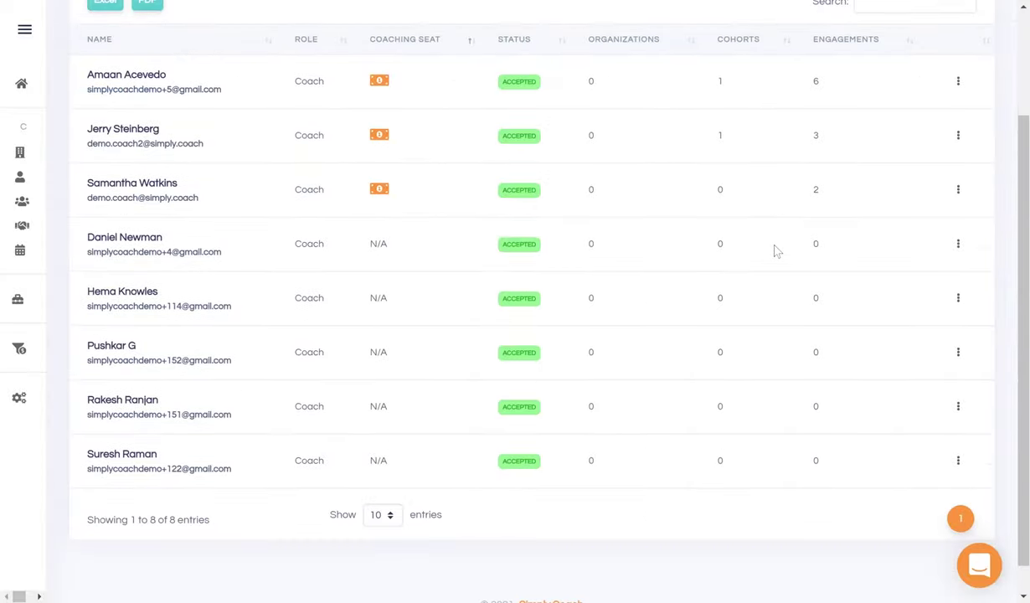
pyautogui.scroll(3, 777, 252)
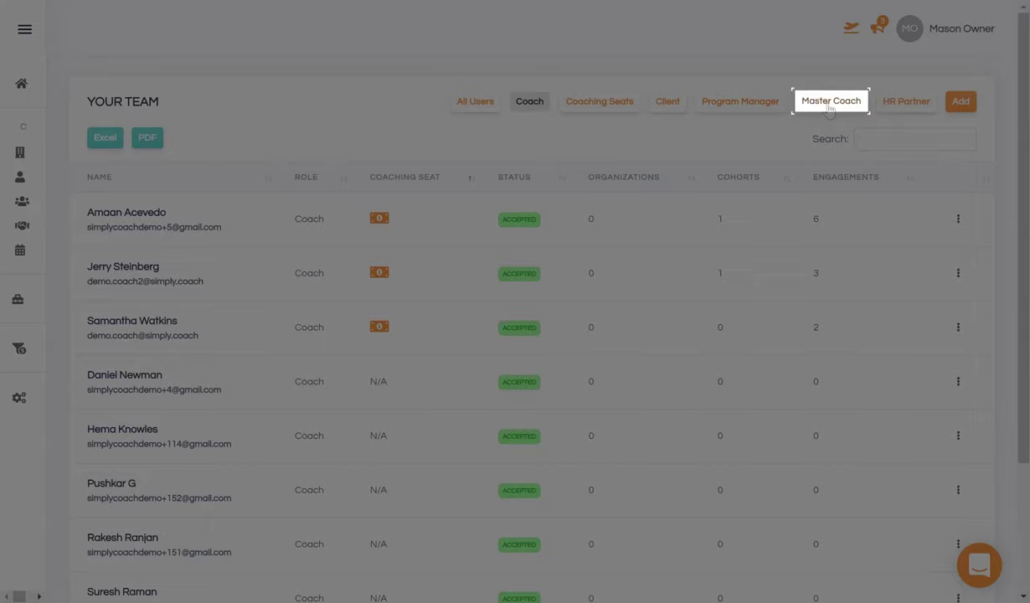
pyautogui.click(830, 102)
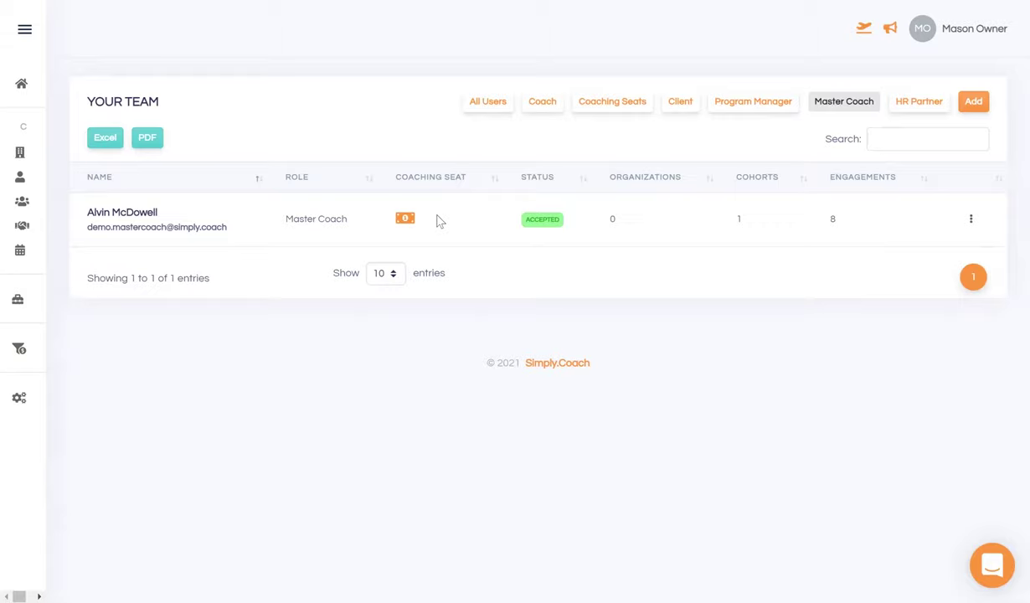
pyautogui.click(149, 216)
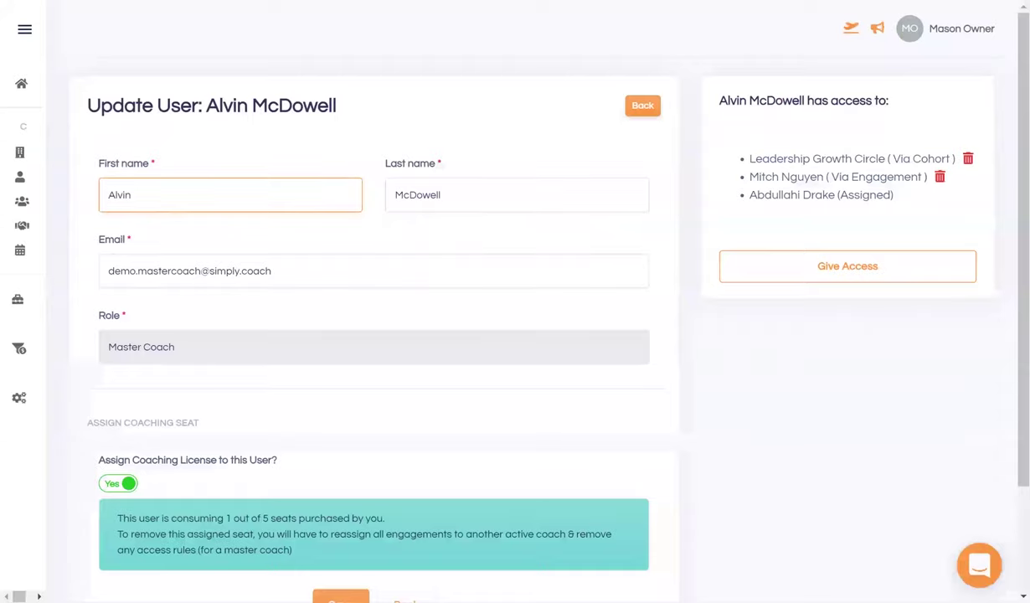
pyautogui.click(856, 224)
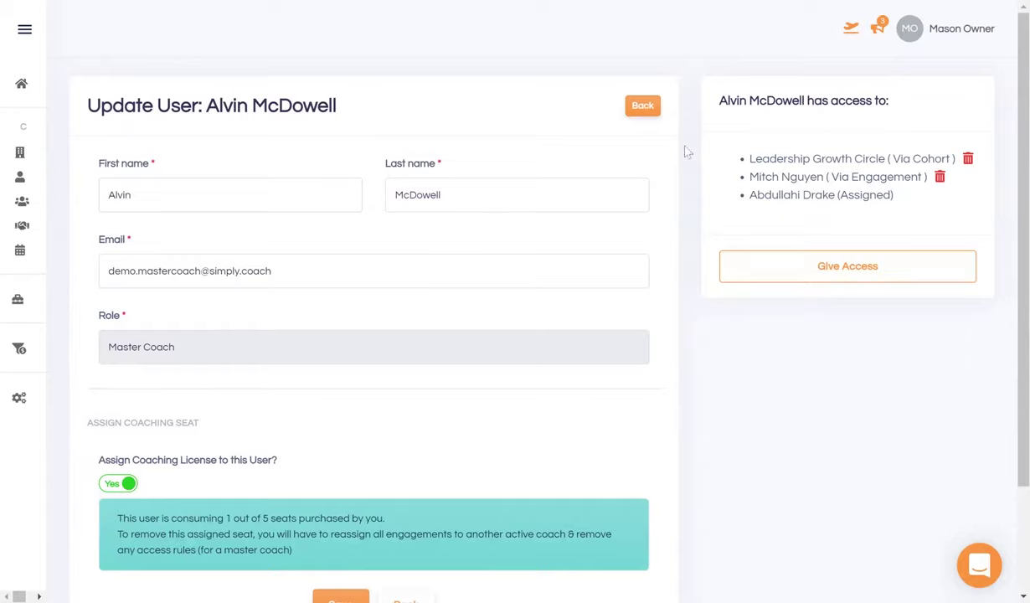
pyautogui.click(657, 115)
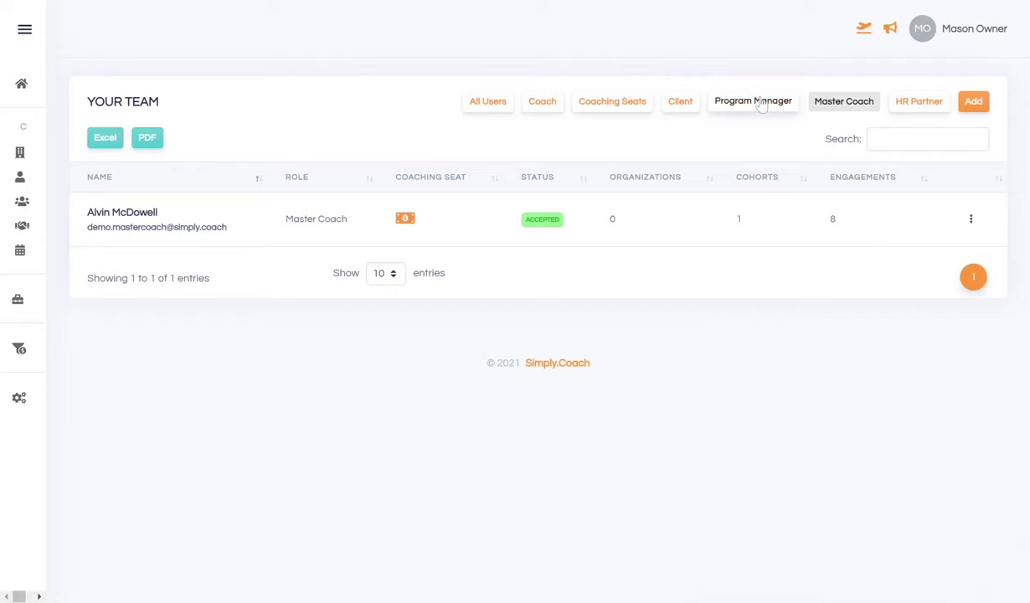
# Filter to Program Manager and check the first manager's organizations and access.
pyautogui.click(759, 103)
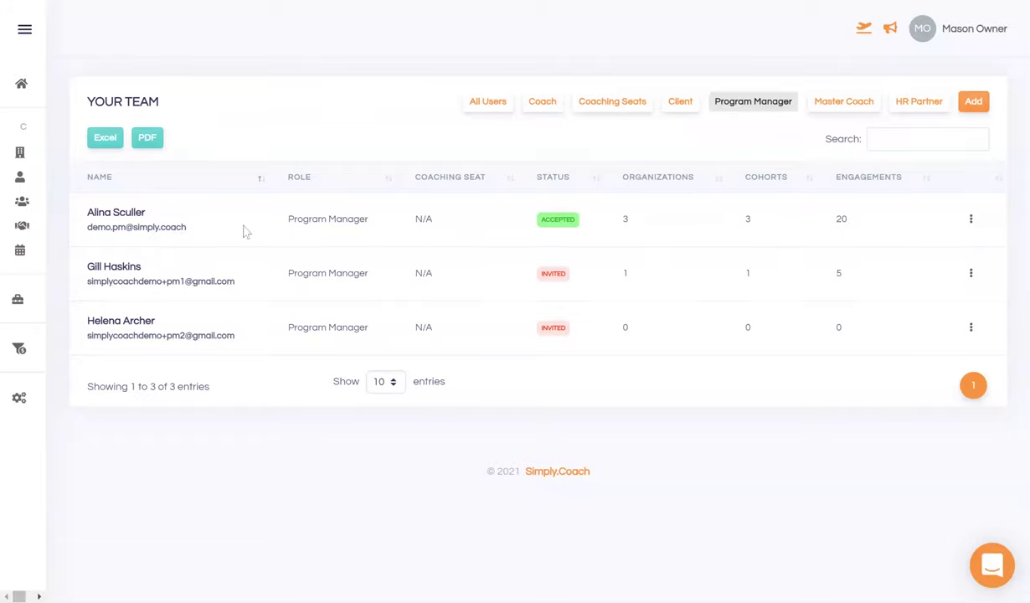
pyautogui.click(127, 217)
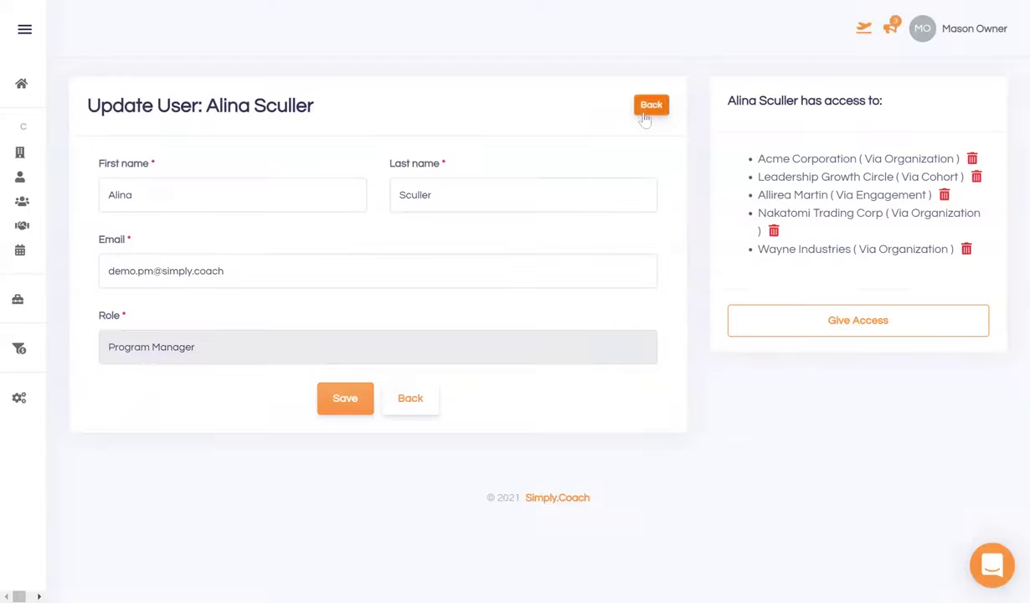
pyautogui.click(651, 106)
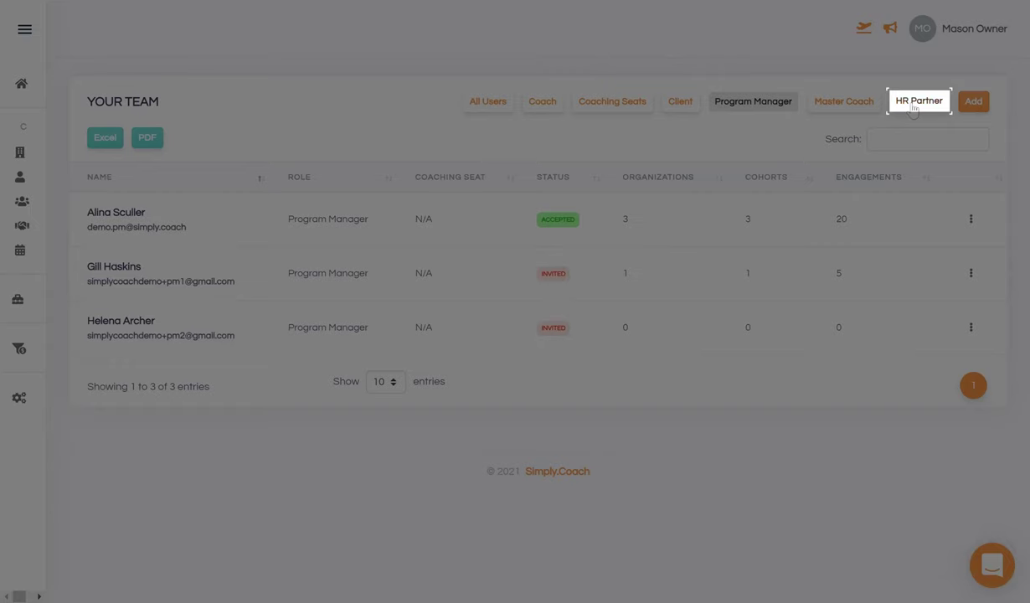
# View the HR Partner list, then the five members holding Coaching Seats.
pyautogui.click(913, 109)
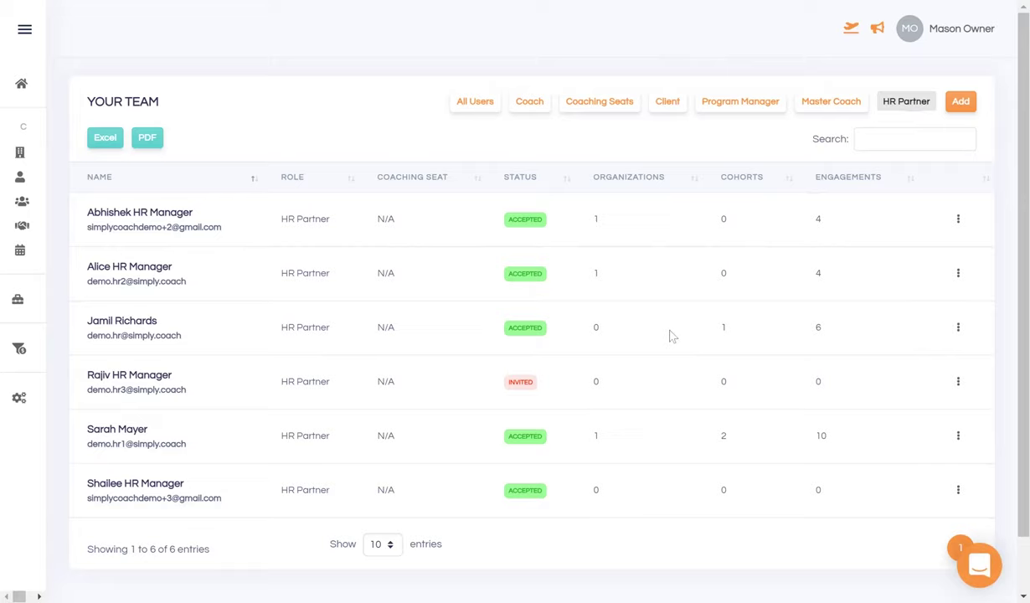
pyautogui.click(611, 115)
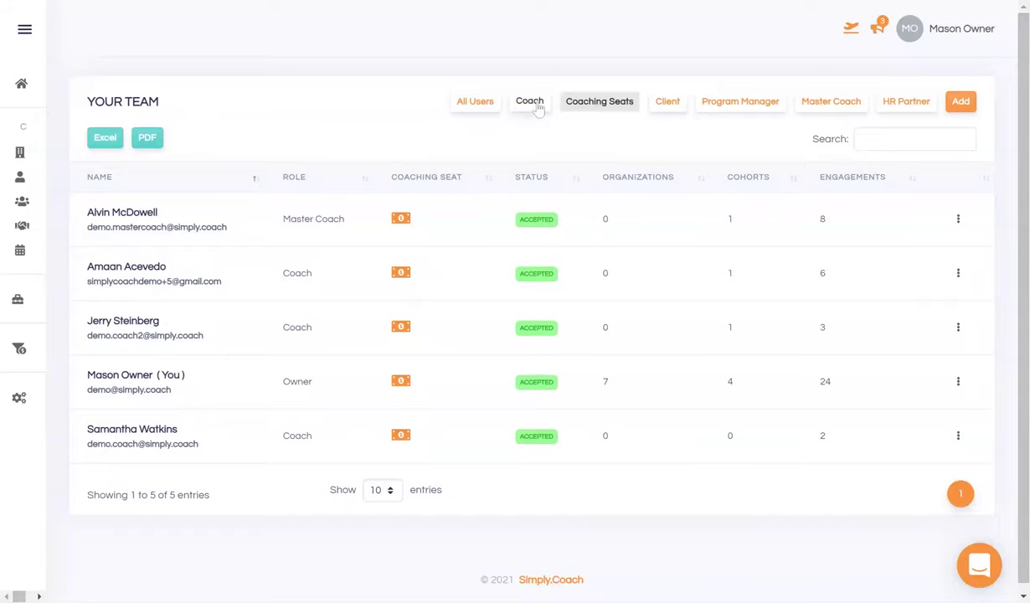
# Filter to Coach and open a seatless coach to see the all-5-seats-used warning.
pyautogui.click(537, 103)
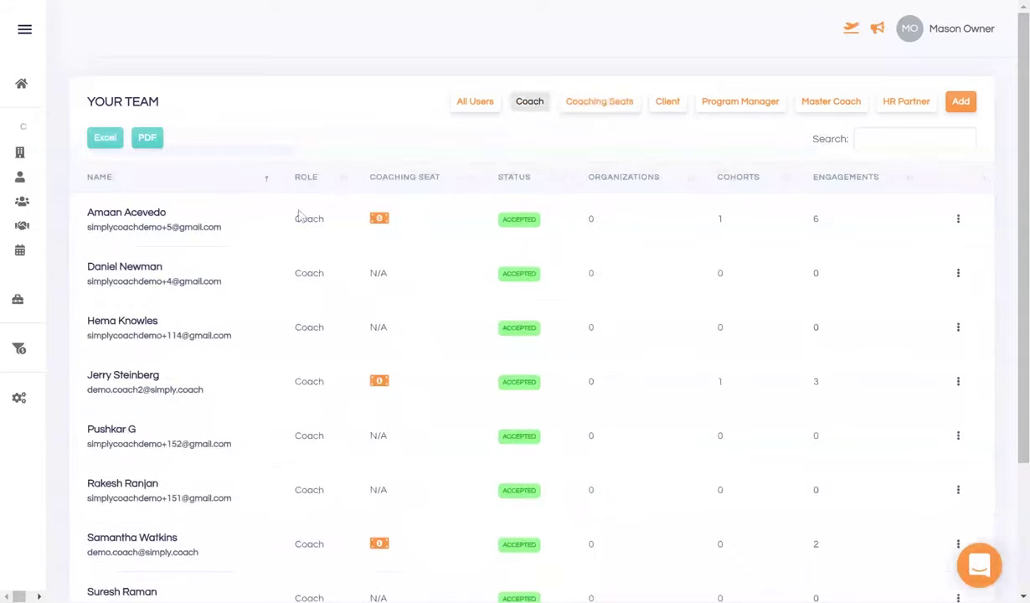
pyautogui.click(141, 268)
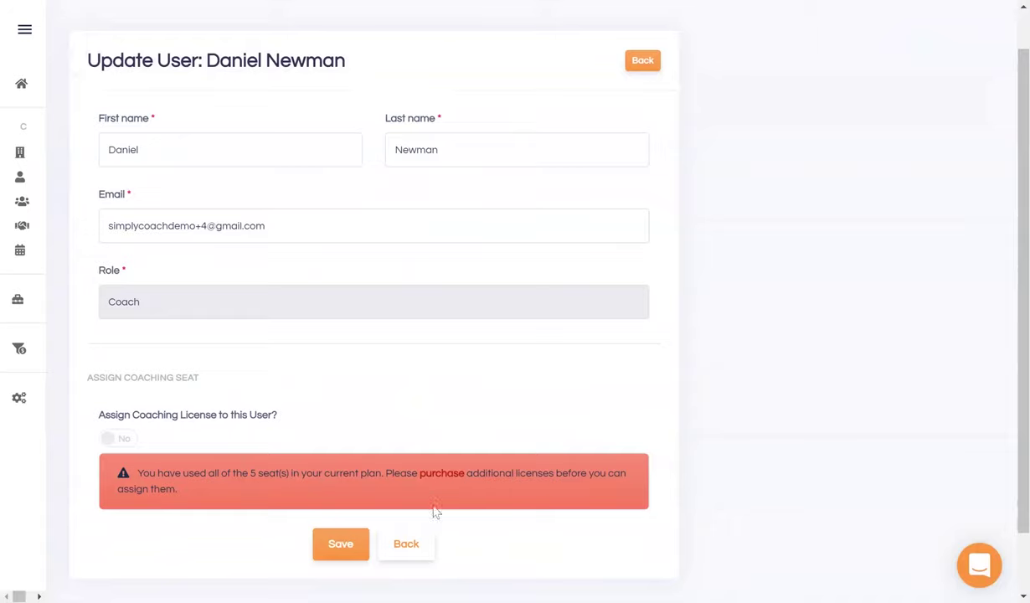
pyautogui.click(407, 545)
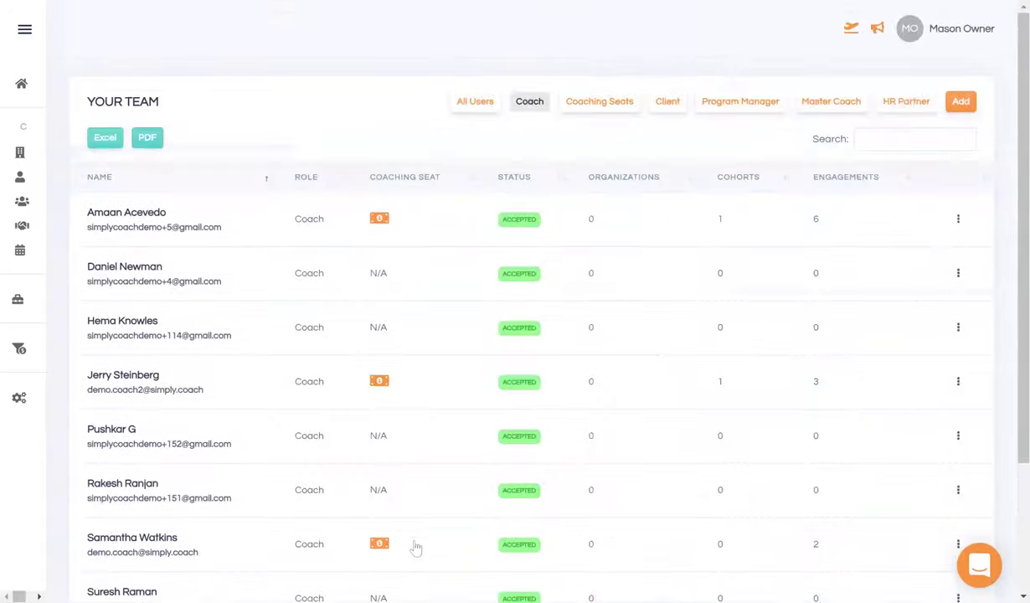
pyautogui.moveTo(40, 177)
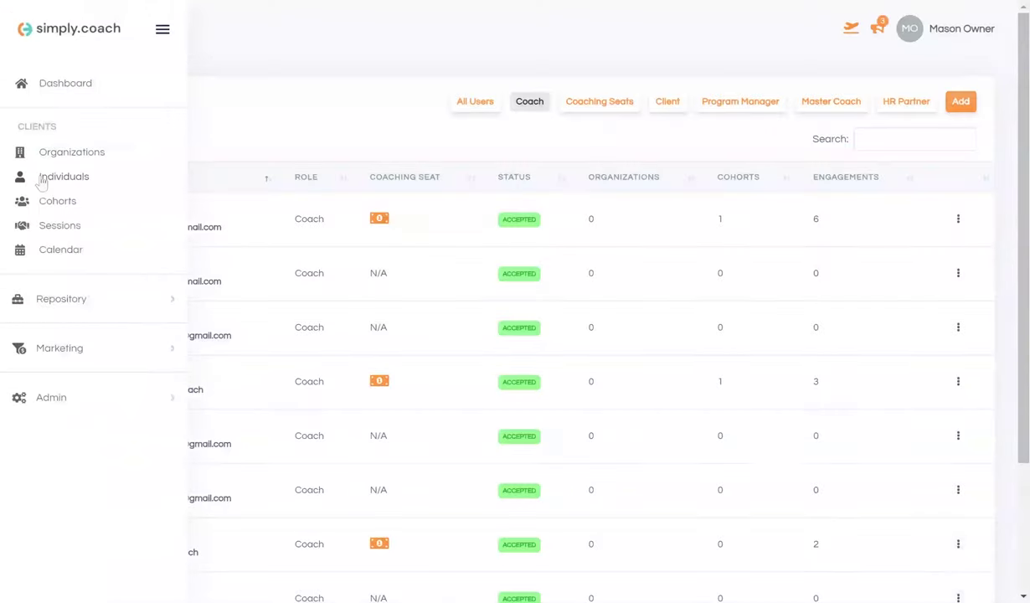
# Open the third client's engagement from the Individuals list and show its options menu.
pyautogui.click(40, 178)
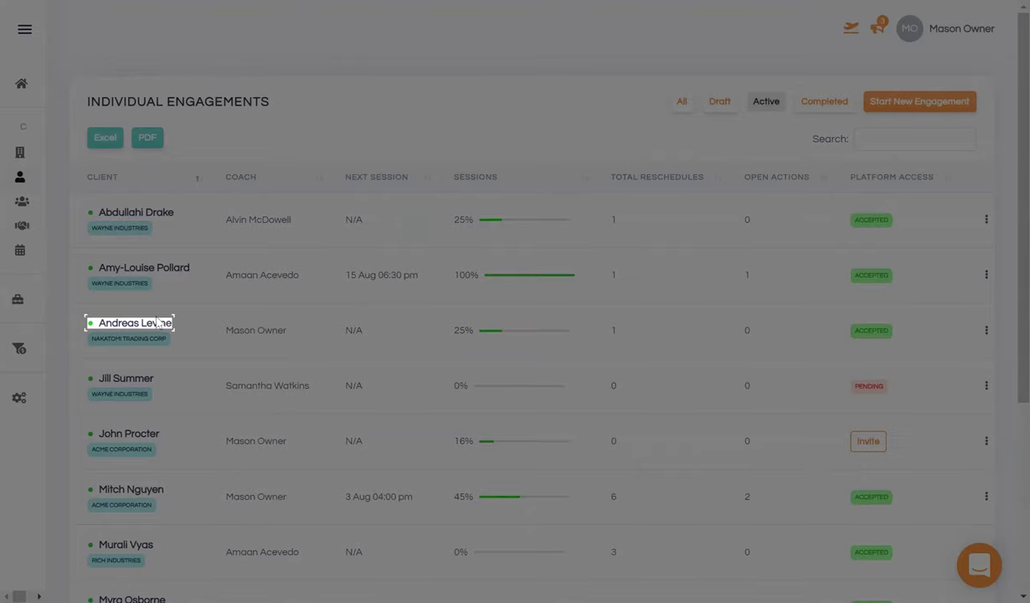
pyautogui.click(157, 322)
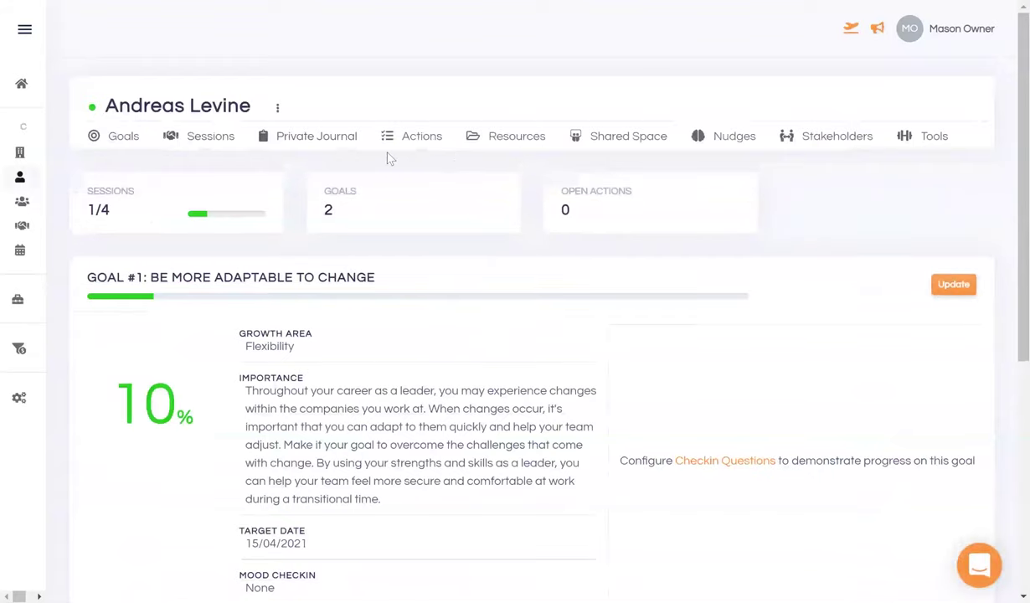
pyautogui.click(277, 108)
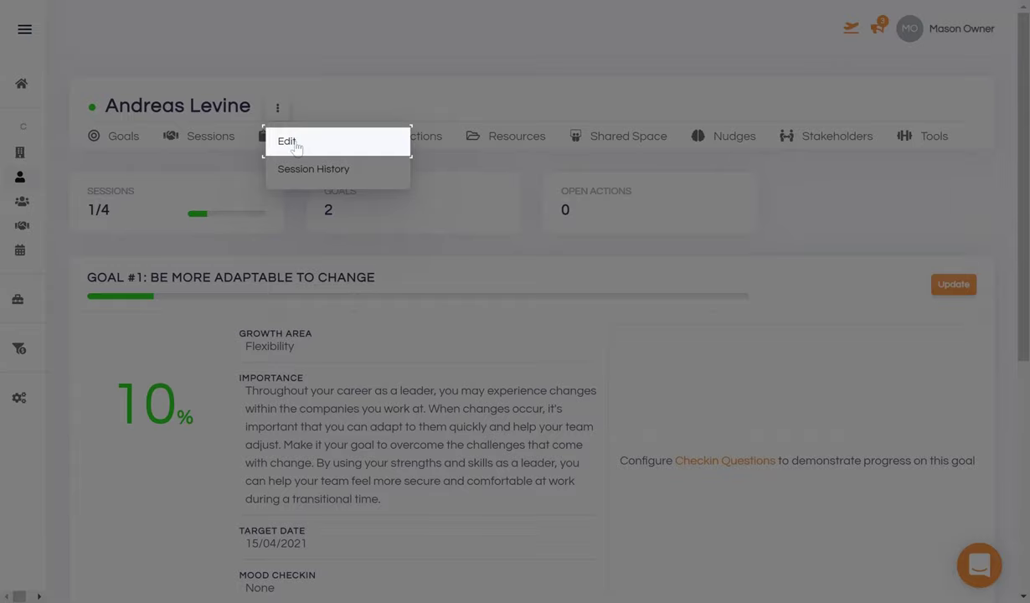
# Edit the engagement, assign the last coach in the Coach list, and save.
pyautogui.click(294, 145)
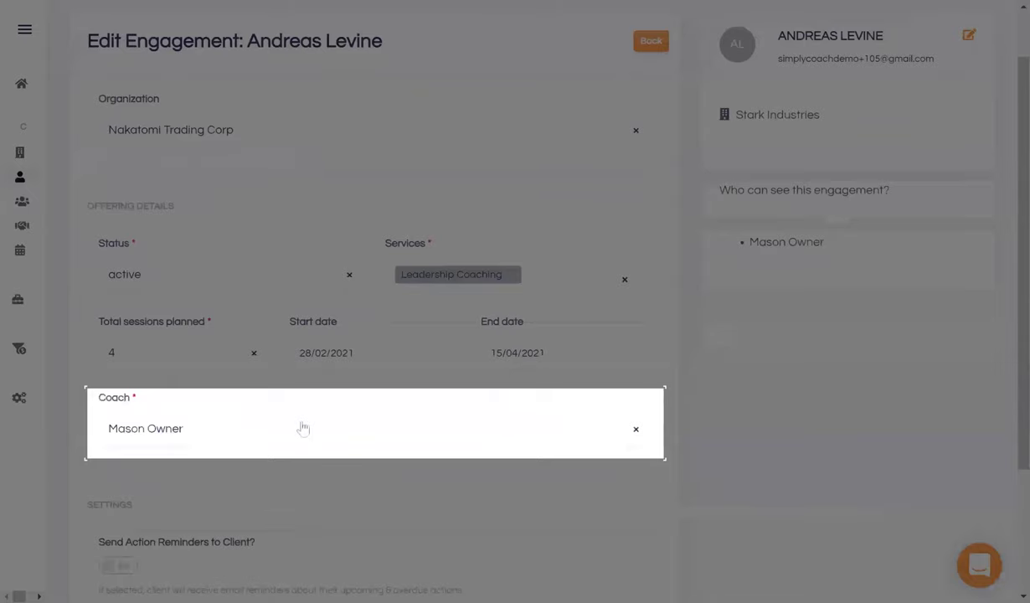
pyautogui.click(303, 428)
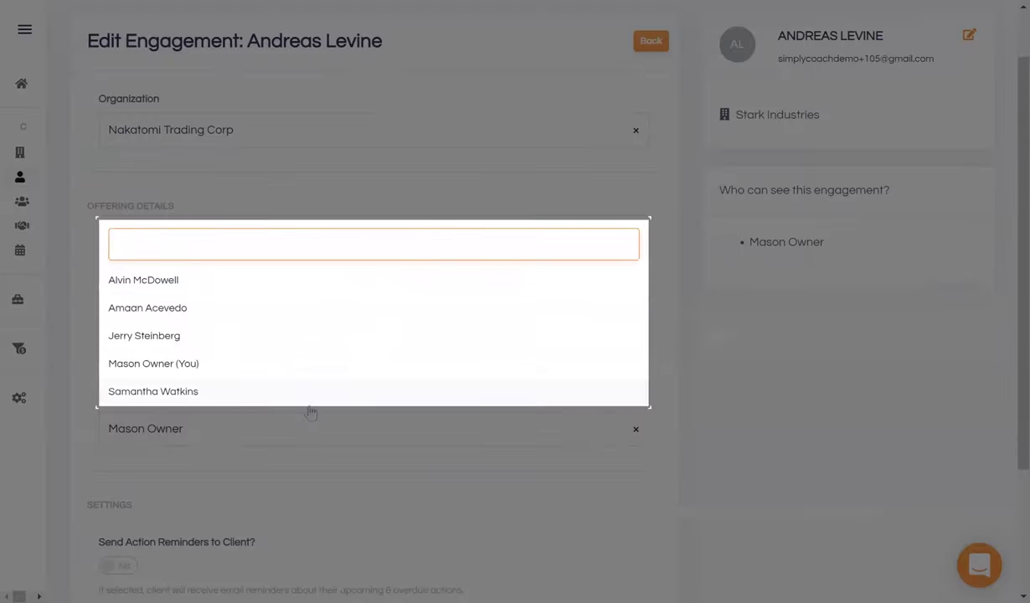
pyautogui.click(308, 404)
pyautogui.scroll(-2, 310, 410)
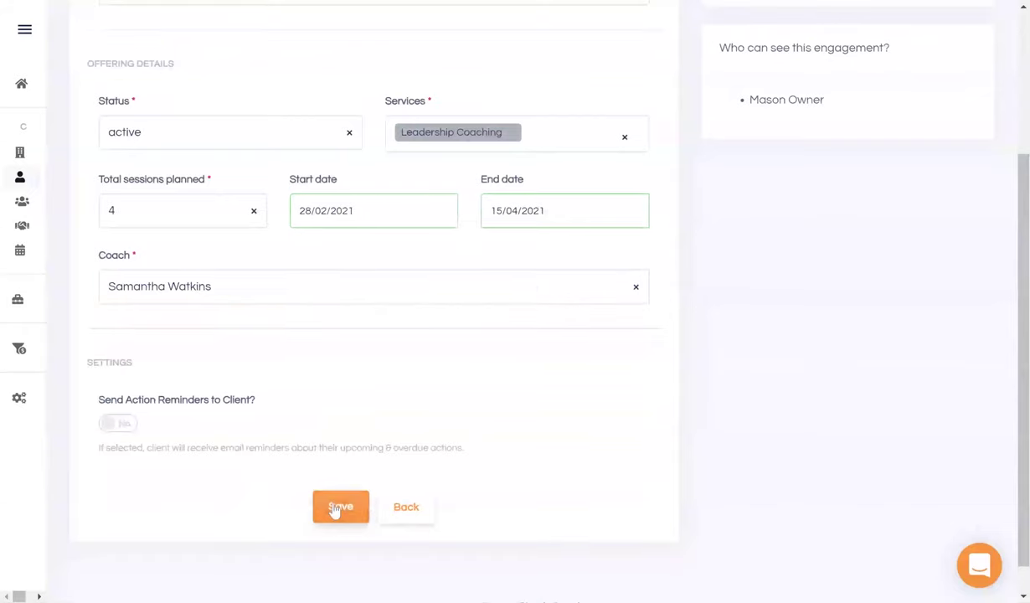
pyautogui.click(335, 509)
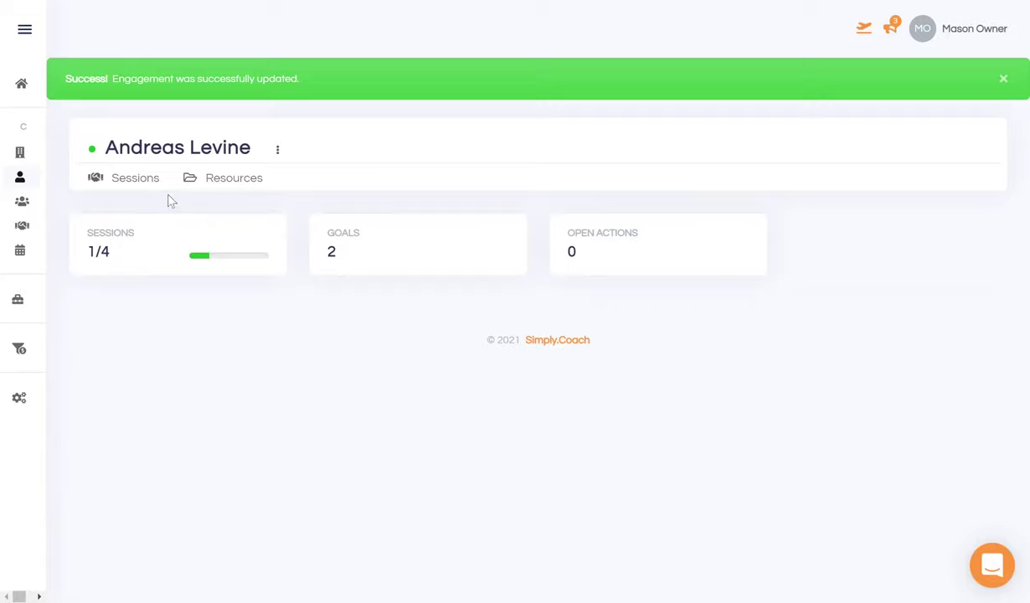
pyautogui.moveTo(32, 203)
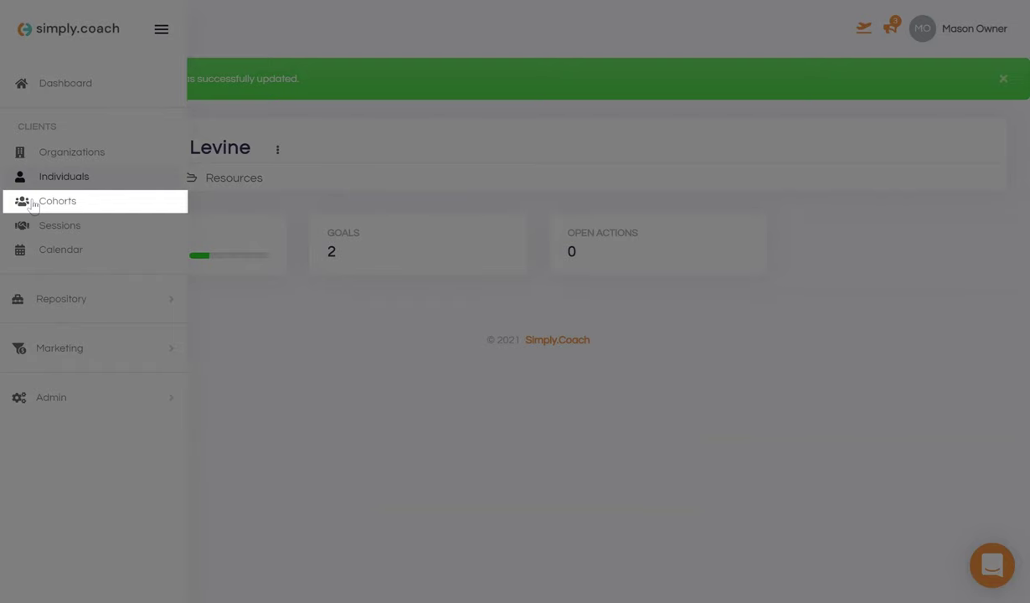
# Open the Leadership Growth Circle cohort and scroll through each member's goals on Goals.
pyautogui.click(32, 203)
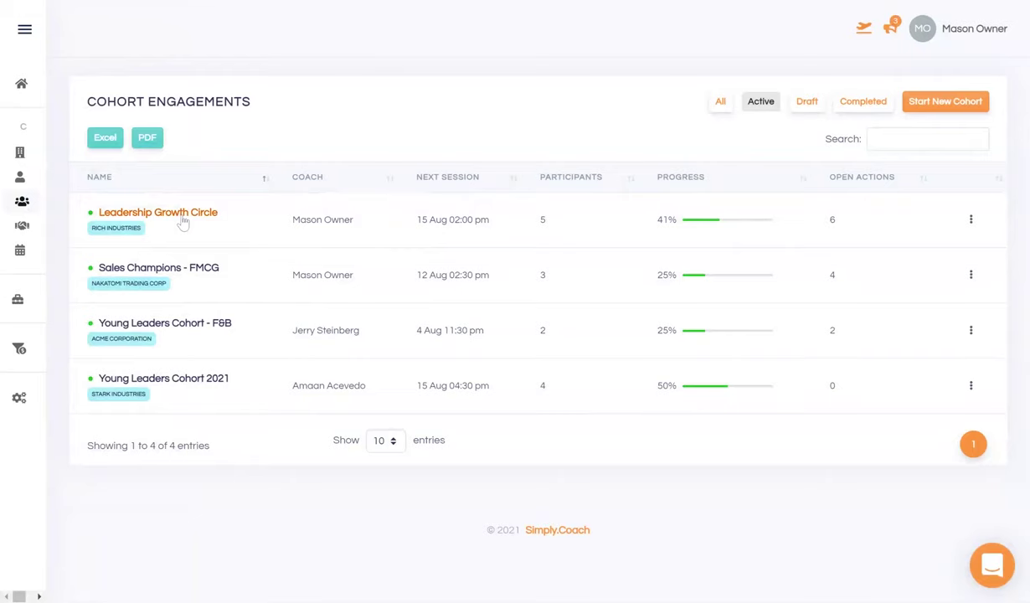
pyautogui.click(184, 219)
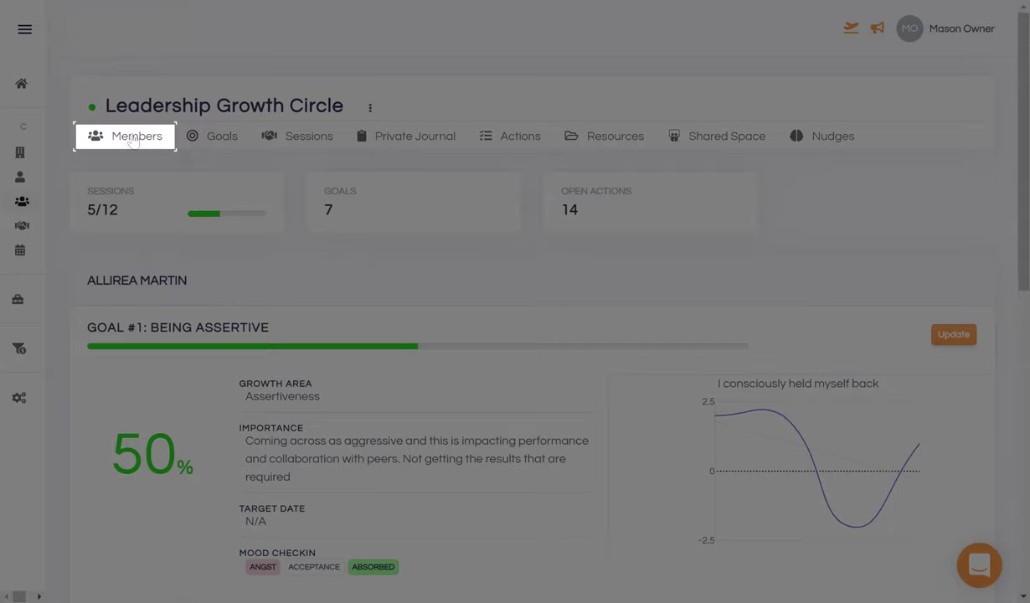
pyautogui.click(132, 139)
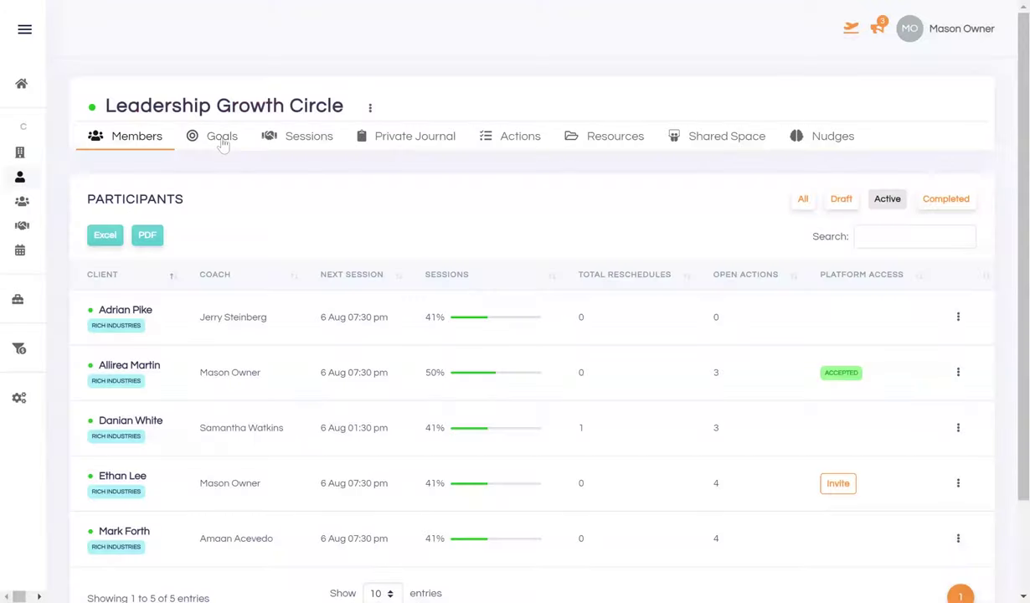
pyautogui.click(223, 143)
pyautogui.scroll(-3, 293, 409)
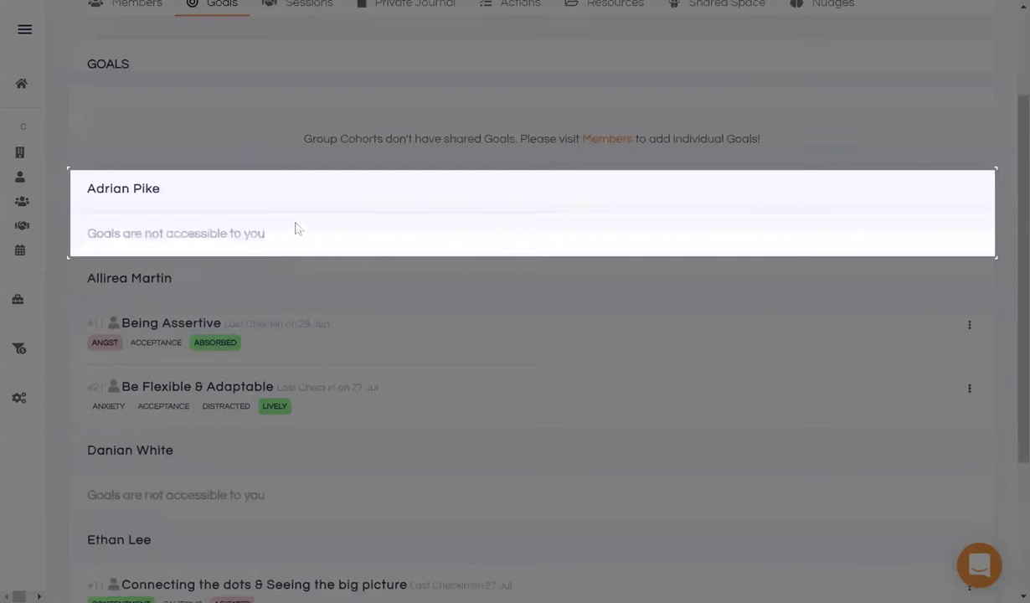
pyautogui.scroll(-3, 297, 228)
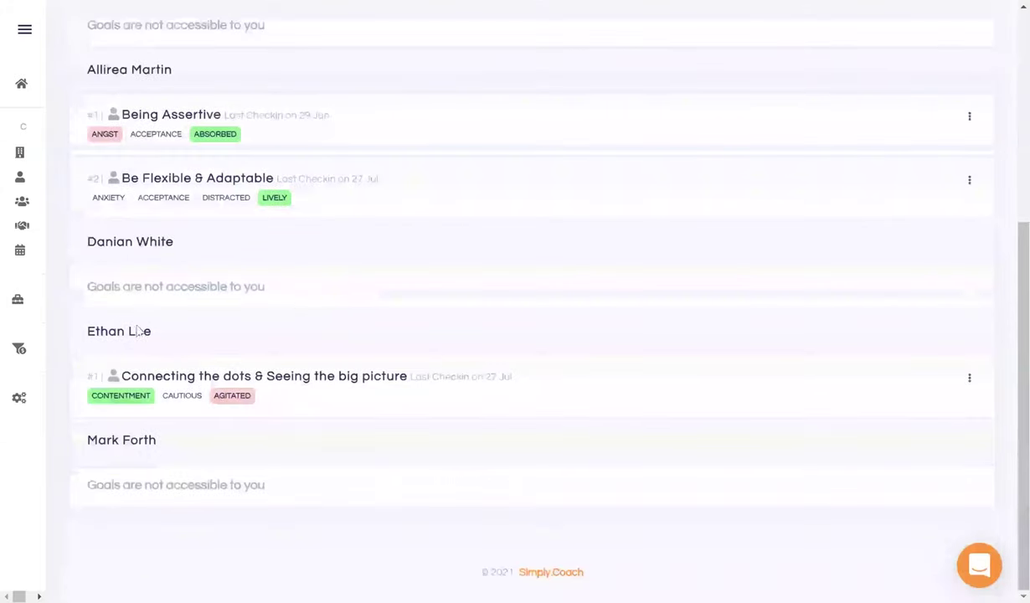
# Open Coach Finder under Admin and scroll through the 7 matching coaches.
pyautogui.moveTo(27, 405)
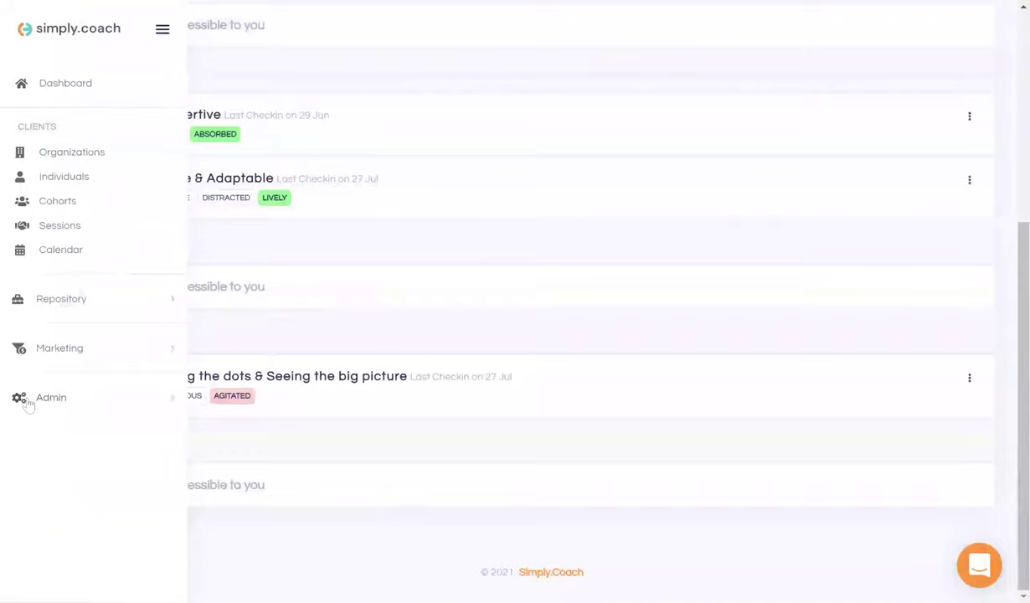
pyautogui.click(28, 403)
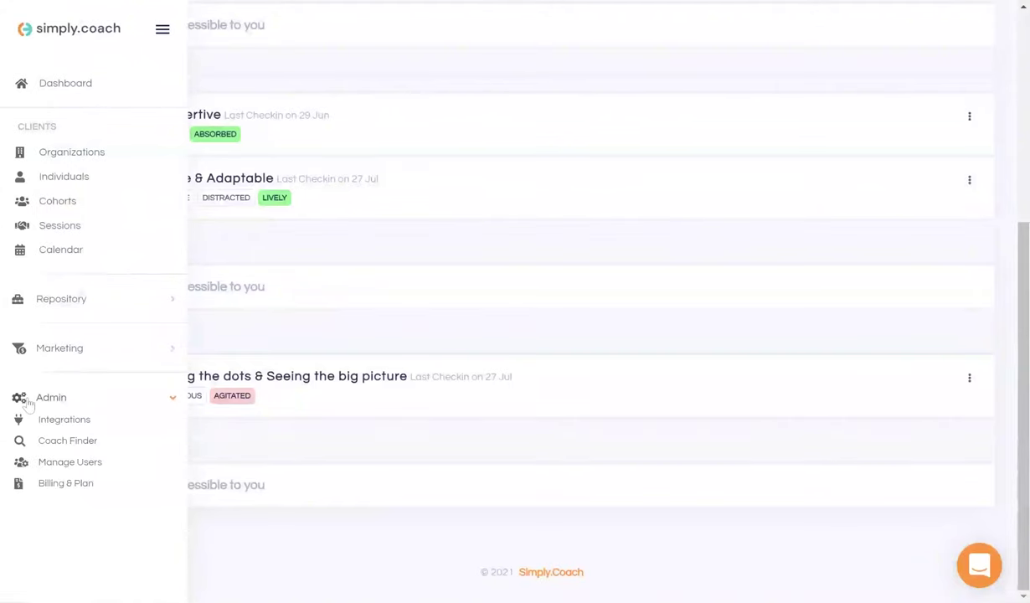
pyautogui.click(61, 444)
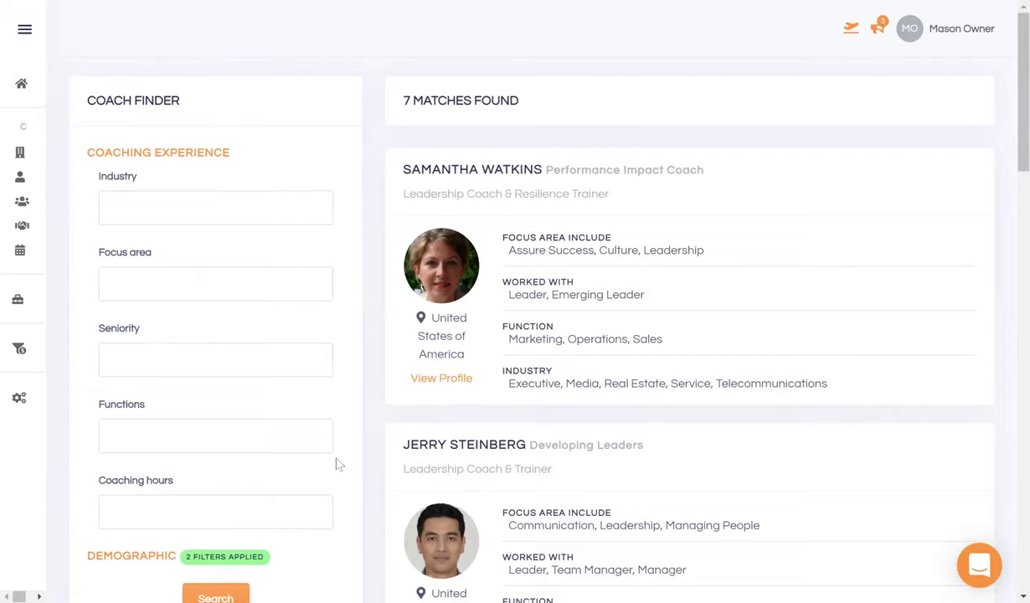
pyautogui.scroll(-2, 349, 390)
pyautogui.scroll(-3, 349, 391)
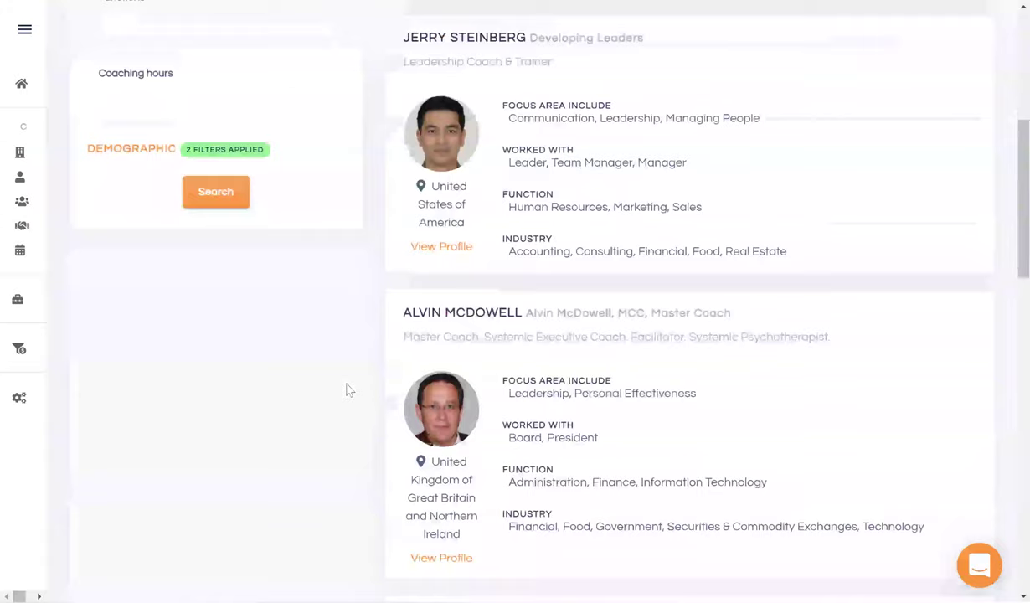
pyautogui.scroll(-12, 350, 390)
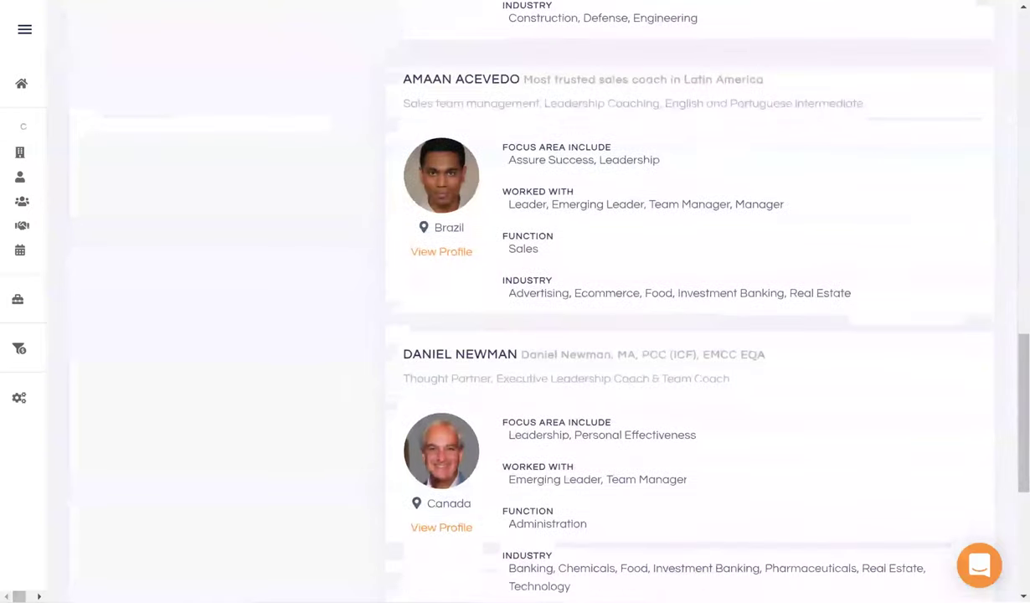
pyautogui.scroll(15, 351, 360)
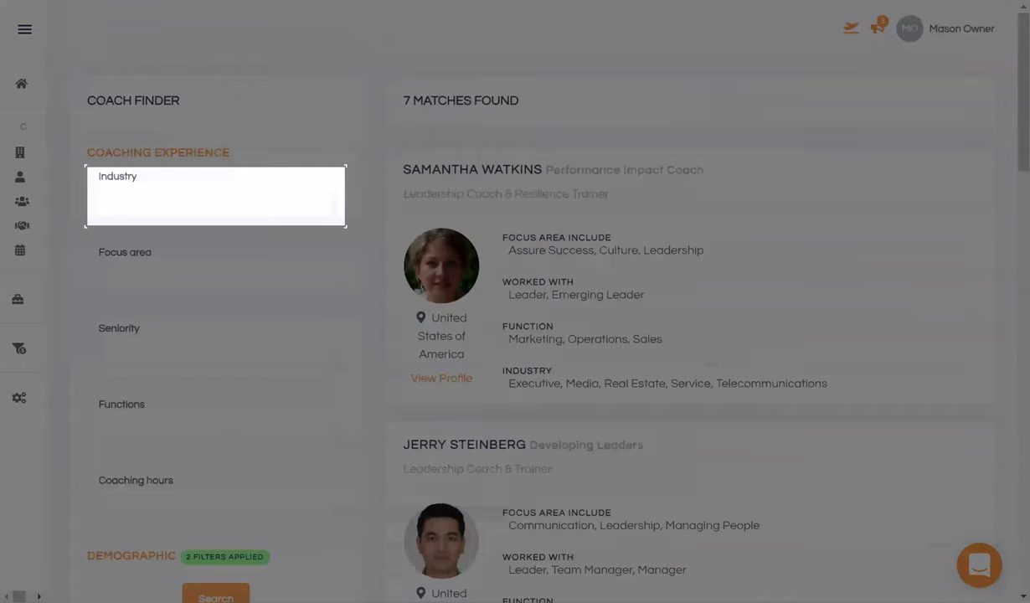
# Set Industry to Real Estate and Focus area to Culture, Leadership and Managing People.
pyautogui.scroll(-10, 271, 317)
pyautogui.scroll(-5, 274, 318)
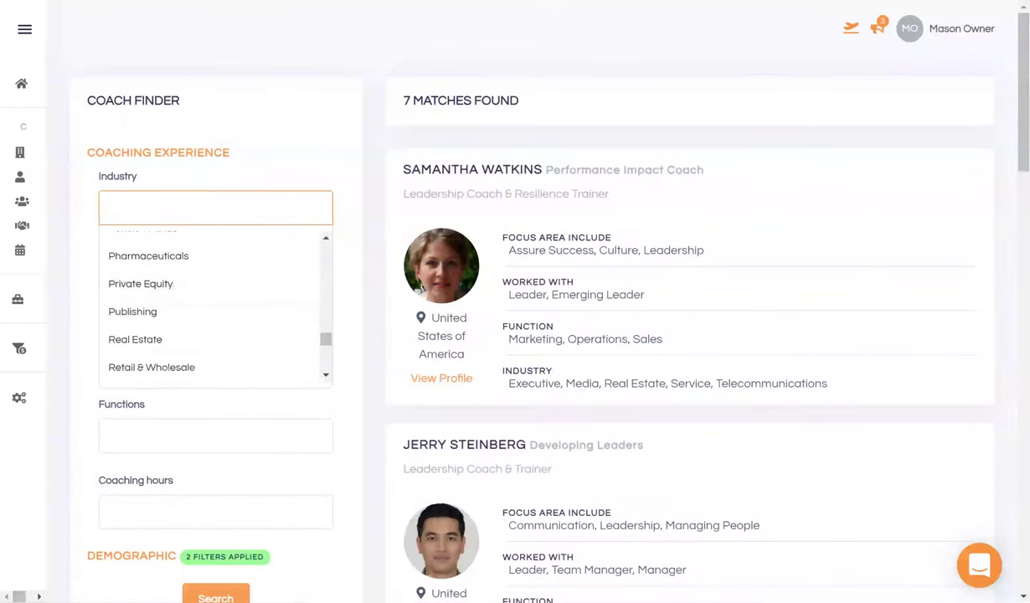
pyautogui.click(268, 340)
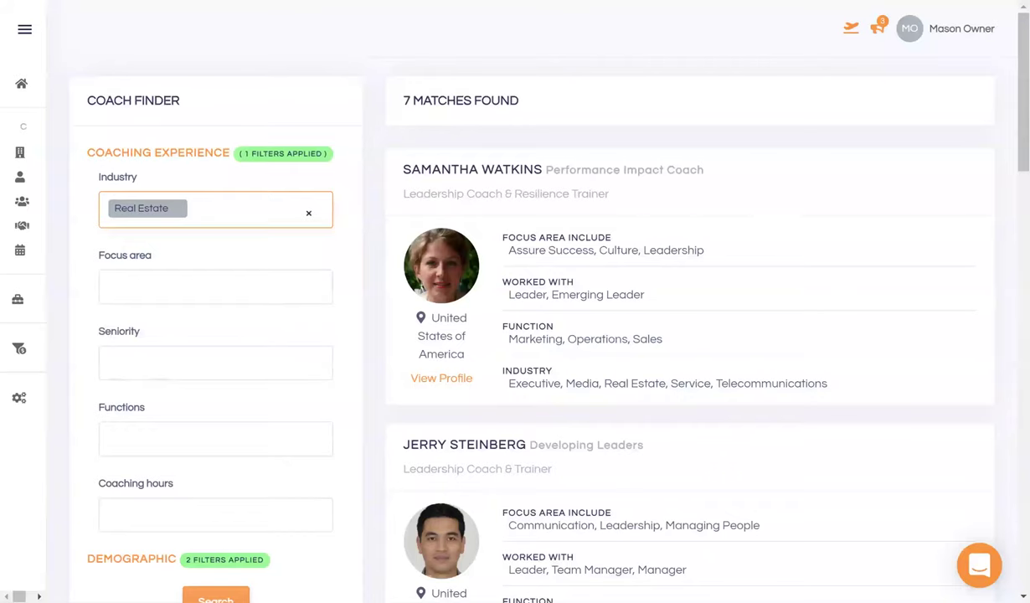
pyautogui.click(215, 287)
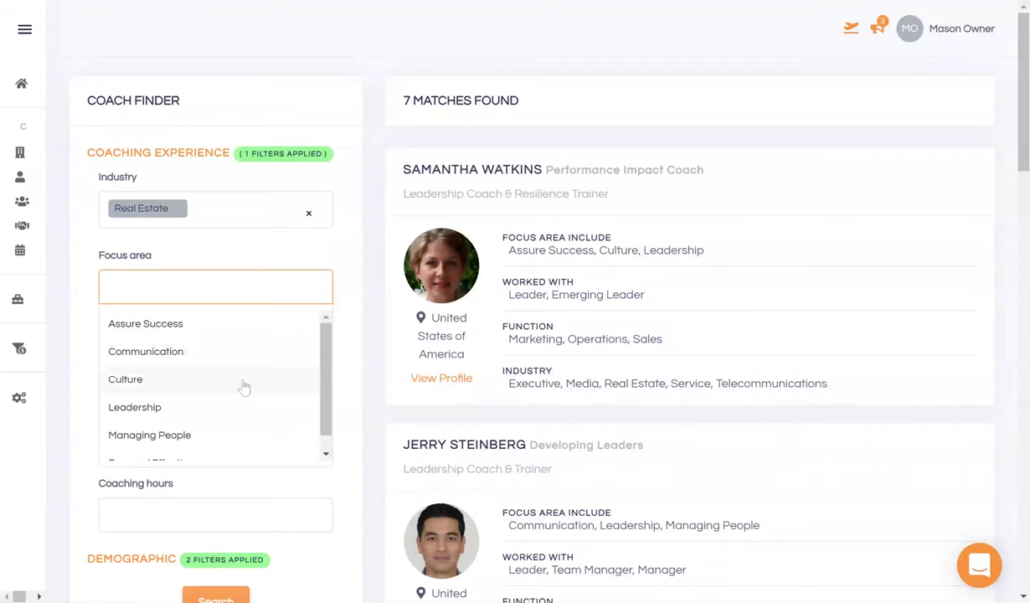
pyautogui.click(242, 383)
pyautogui.click(236, 306)
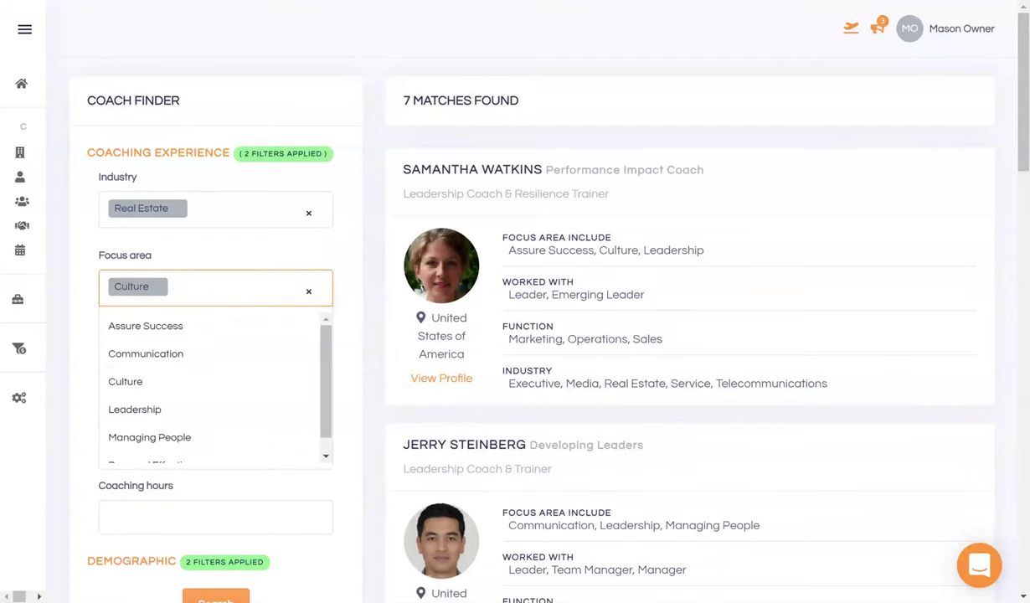
pyautogui.click(212, 403)
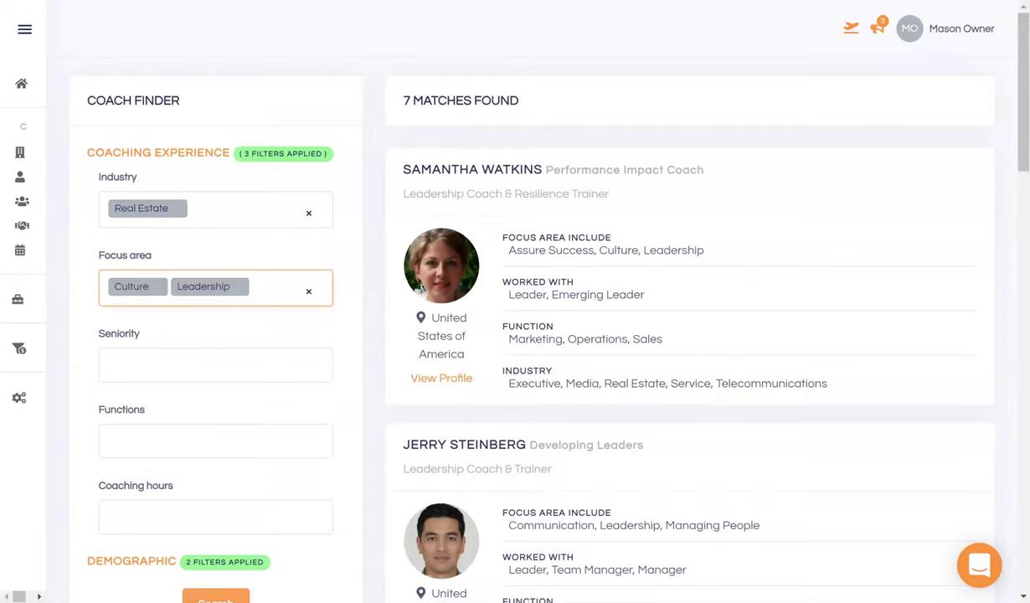
pyautogui.click(237, 304)
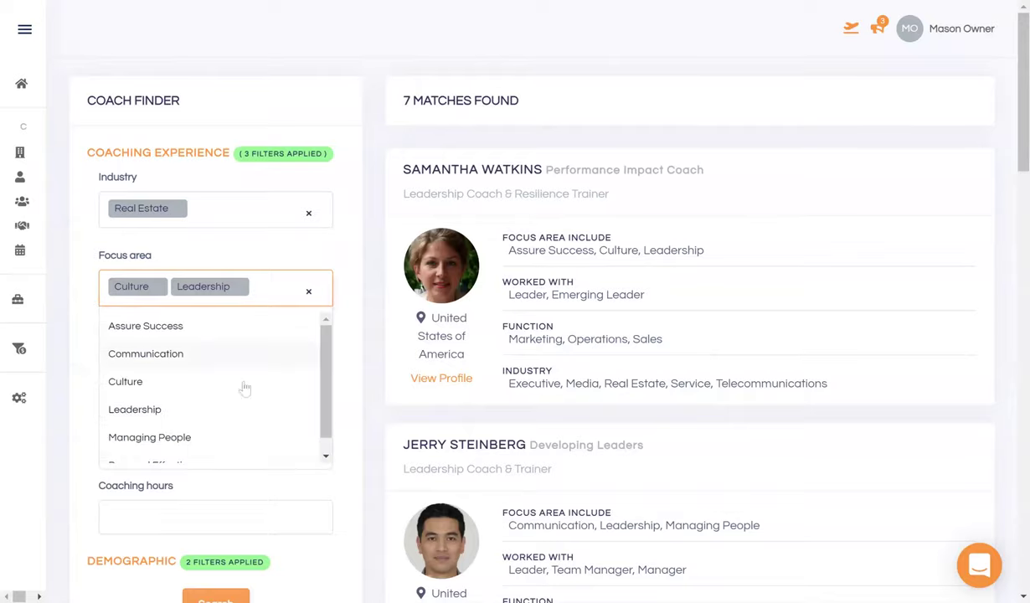
pyautogui.click(238, 440)
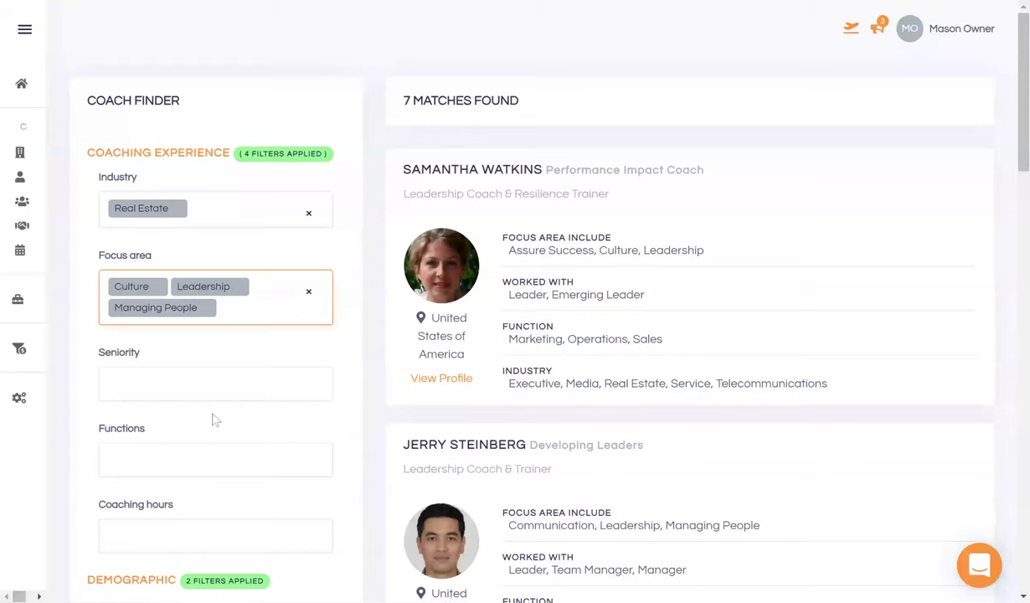
# Select Emerging Leader, Leader and Team Manager in the Seniority filter.
pyautogui.click(209, 392)
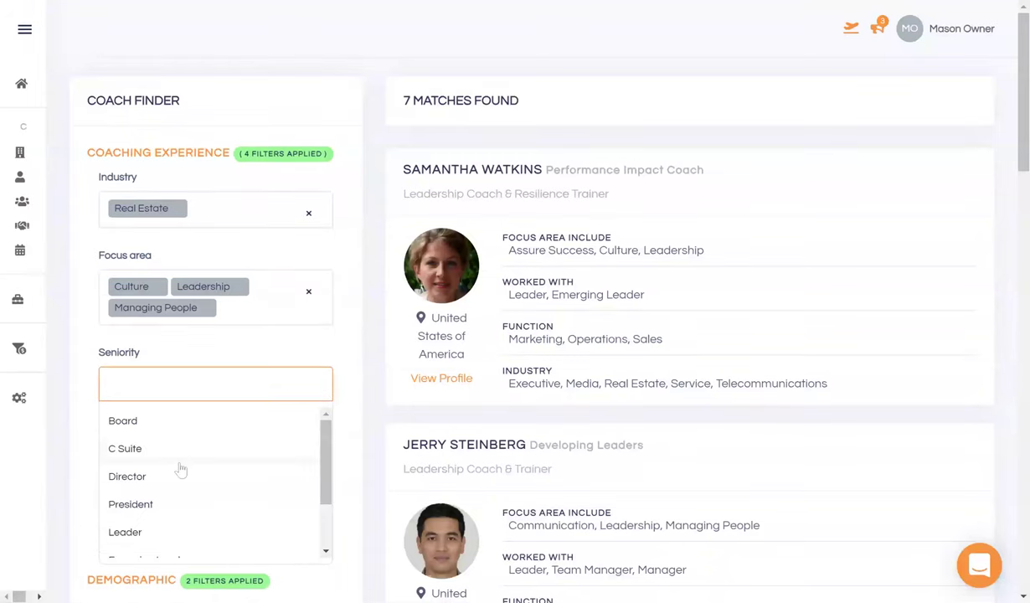
pyautogui.scroll(-1, 179, 467)
pyautogui.scroll(-1, 179, 470)
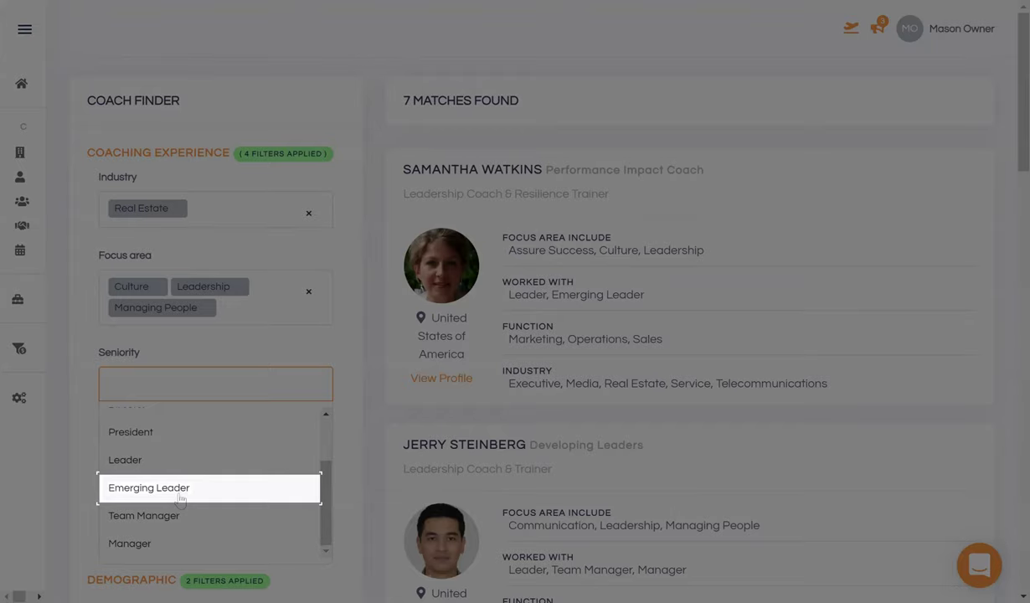
pyautogui.click(179, 500)
pyautogui.click(220, 392)
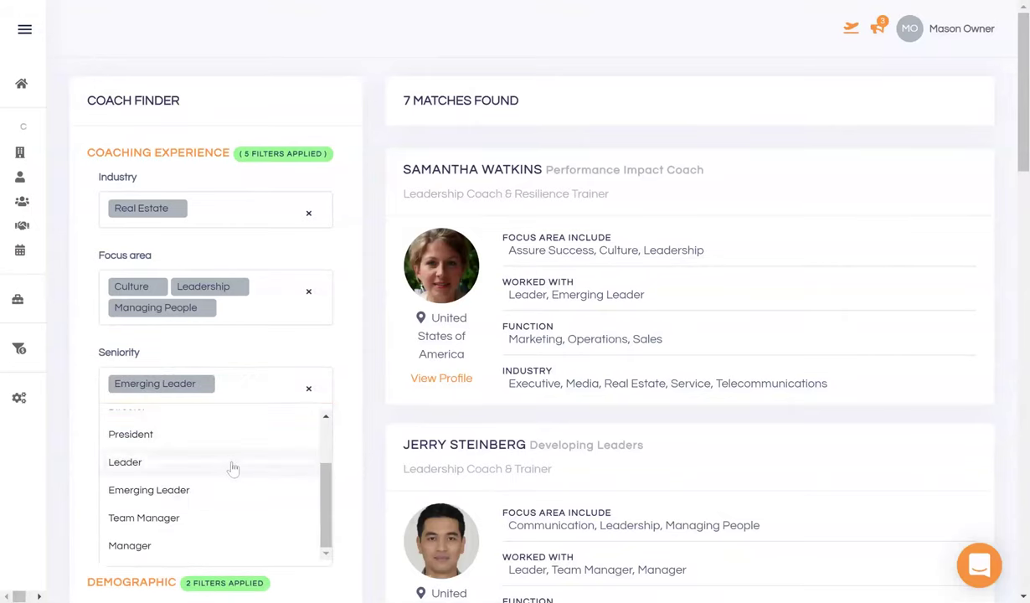
pyautogui.click(222, 460)
pyautogui.click(221, 392)
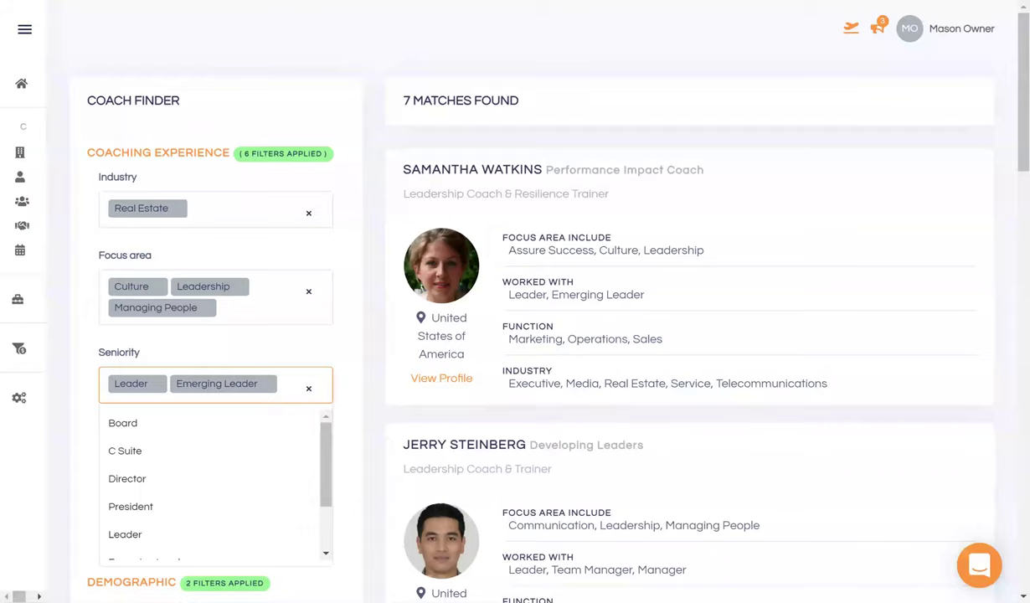
pyautogui.scroll(-2, 242, 522)
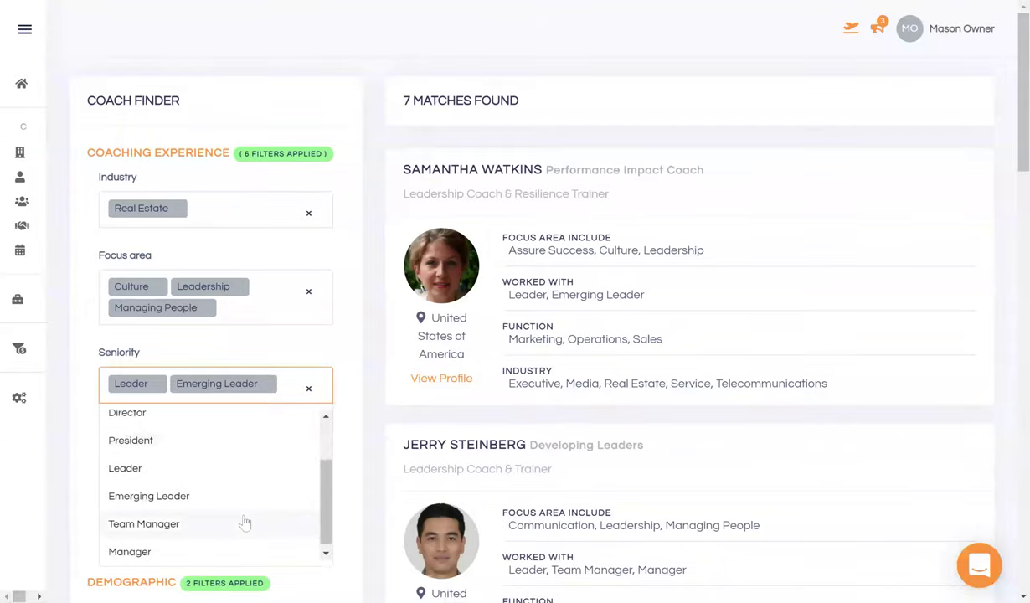
pyautogui.click(244, 523)
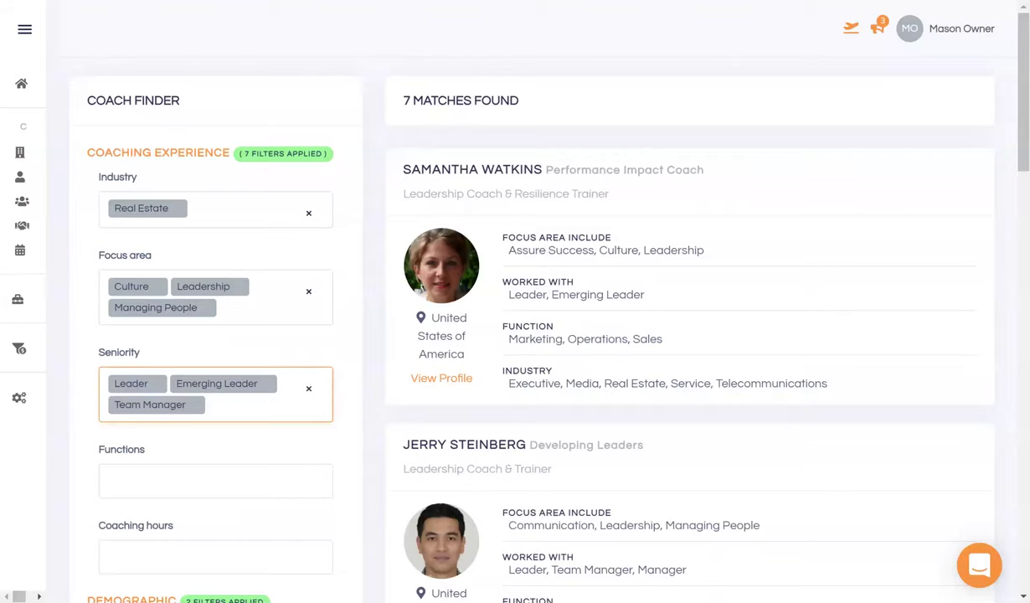
# Leave Functions unset and set Coaching hours to 1000 - 2500 (Senior).
pyautogui.click(215, 481)
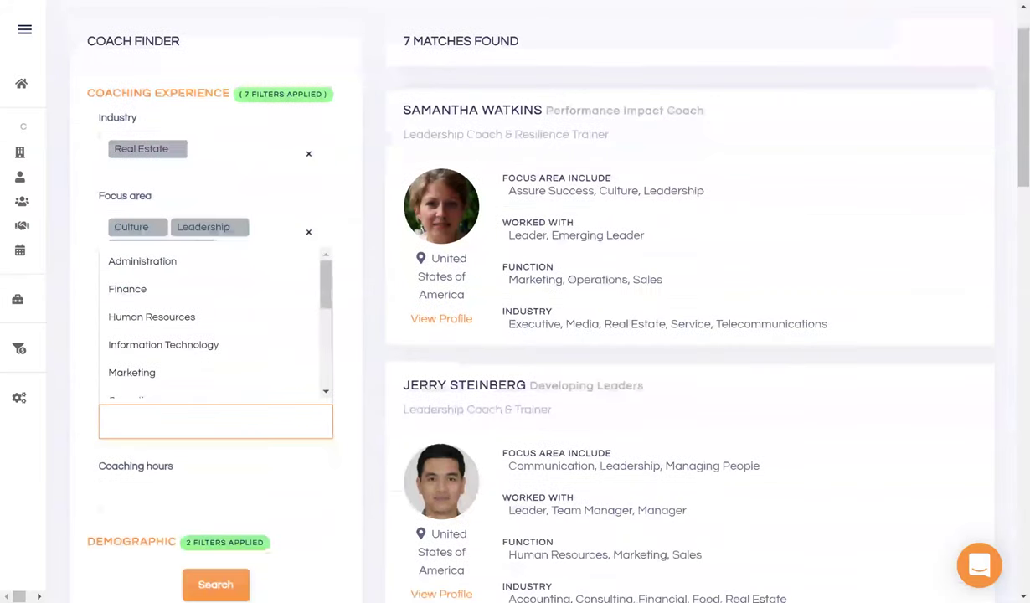
pyautogui.scroll(-5, 238, 371)
pyautogui.scroll(-2, 213, 319)
pyautogui.scroll(8, 214, 319)
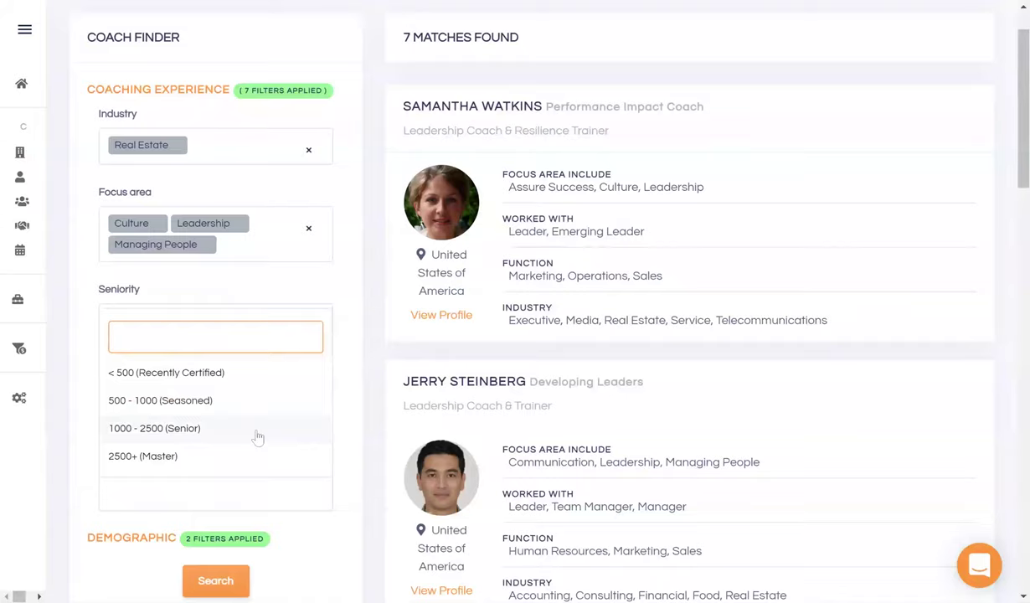
pyautogui.click(257, 436)
# Rerun the coach search, narrowing results to 2 matching coaches.
pyautogui.scroll(-1, 259, 437)
pyautogui.scroll(-1, 238, 521)
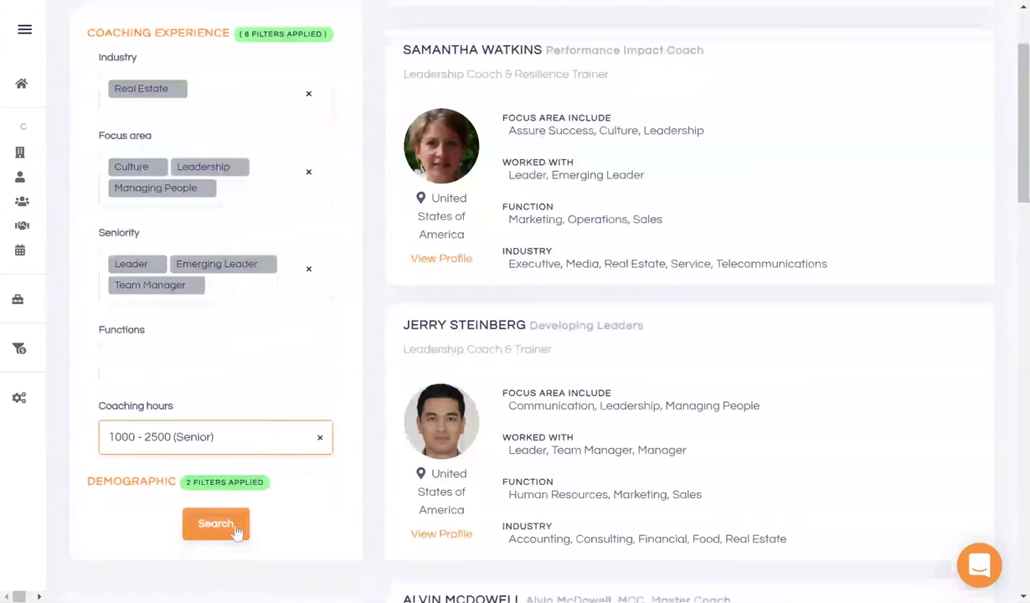
pyautogui.click(238, 523)
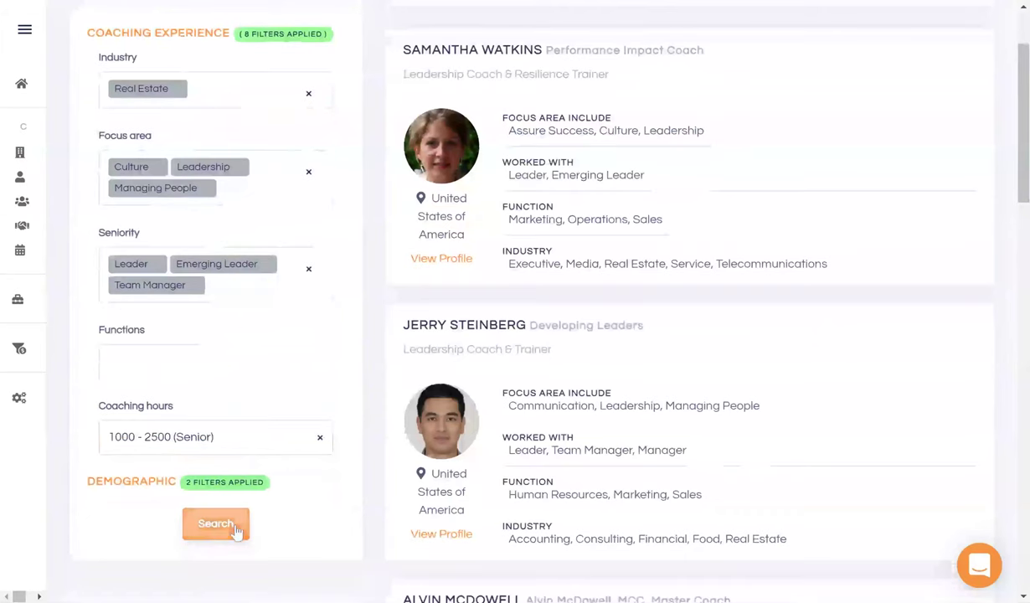
pyautogui.scroll(-3, 419, 403)
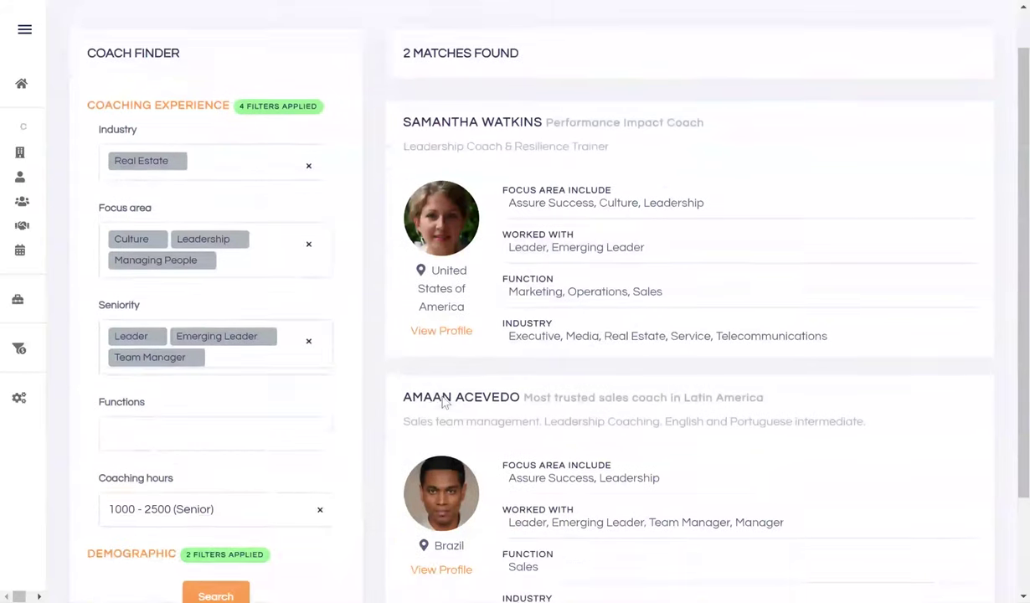